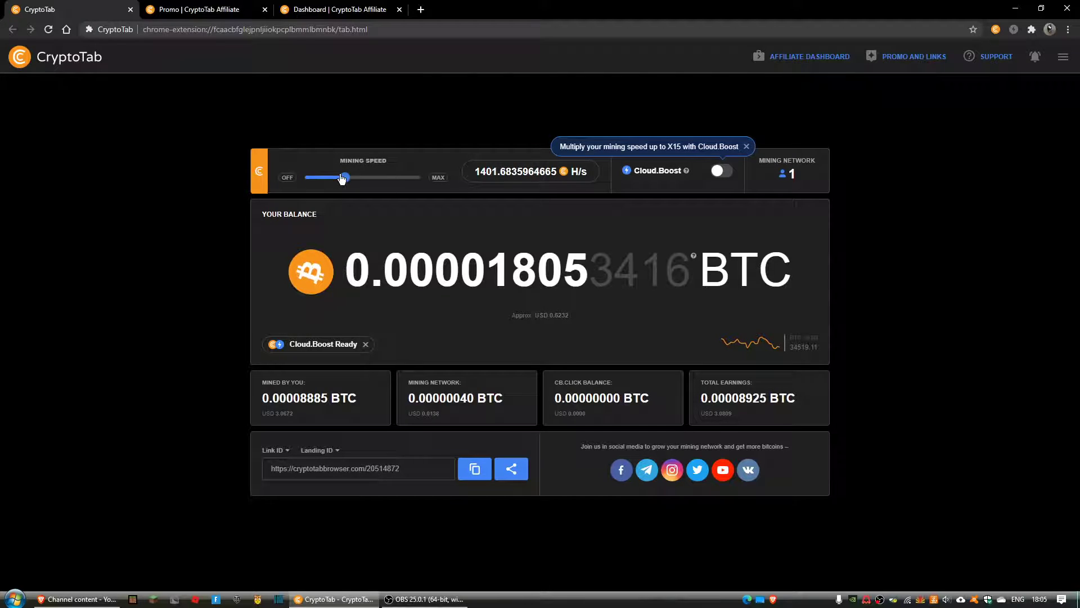
# Drag the Mining Speed slider to Off so speed reads 0 H/s
pyautogui.click(312, 178)
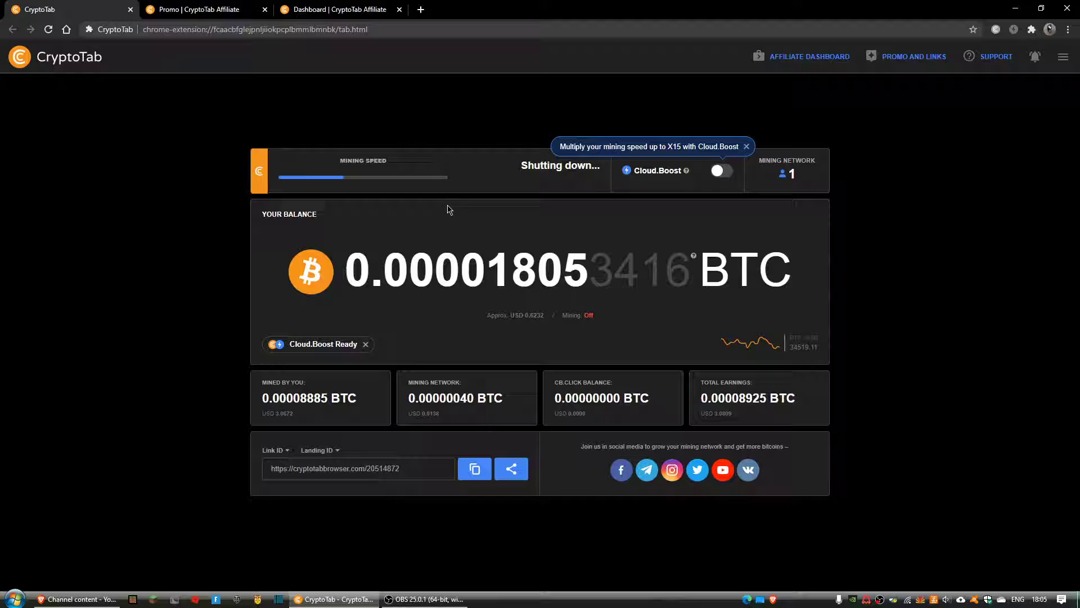
pyautogui.moveTo(311, 178)
pyautogui.mouseDown()
pyautogui.moveTo(429, 179)
pyautogui.moveTo(310, 178)
pyautogui.moveTo(414, 186)
pyautogui.moveTo(297, 200)
pyautogui.mouseUp()
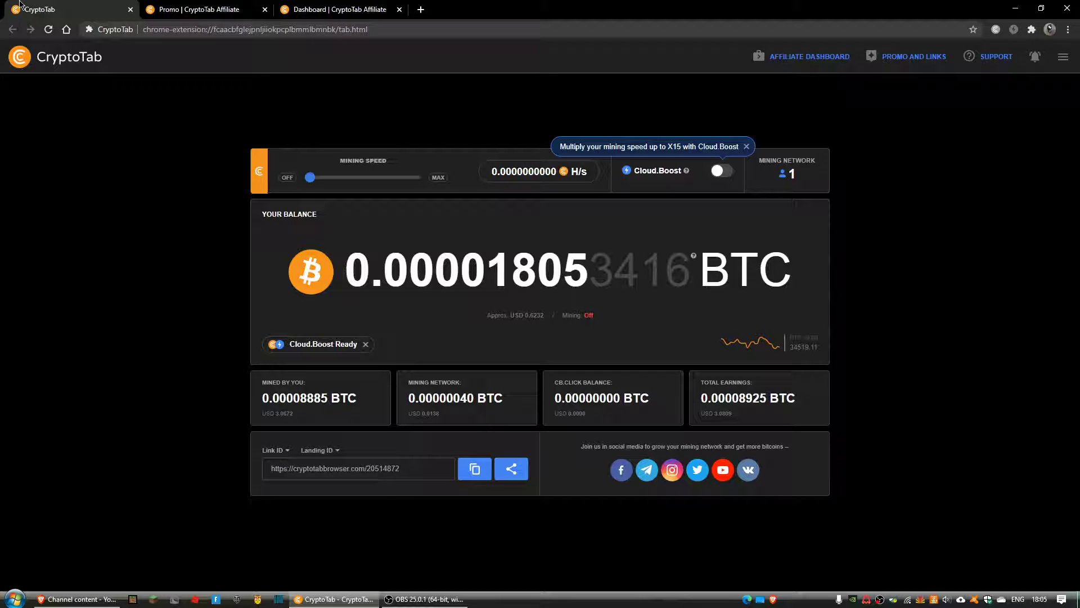
# Close the CryptoTab mining tab to reach the affiliate pages
pyautogui.click(130, 9)
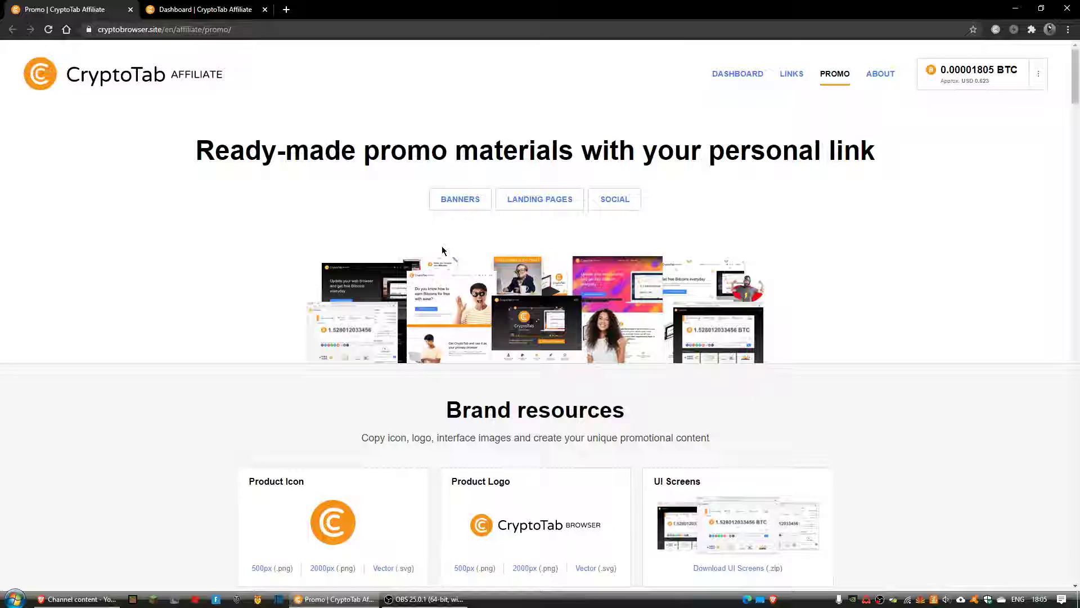
pyautogui.scroll(-2, 445, 246)
pyautogui.scroll(-3, 451, 243)
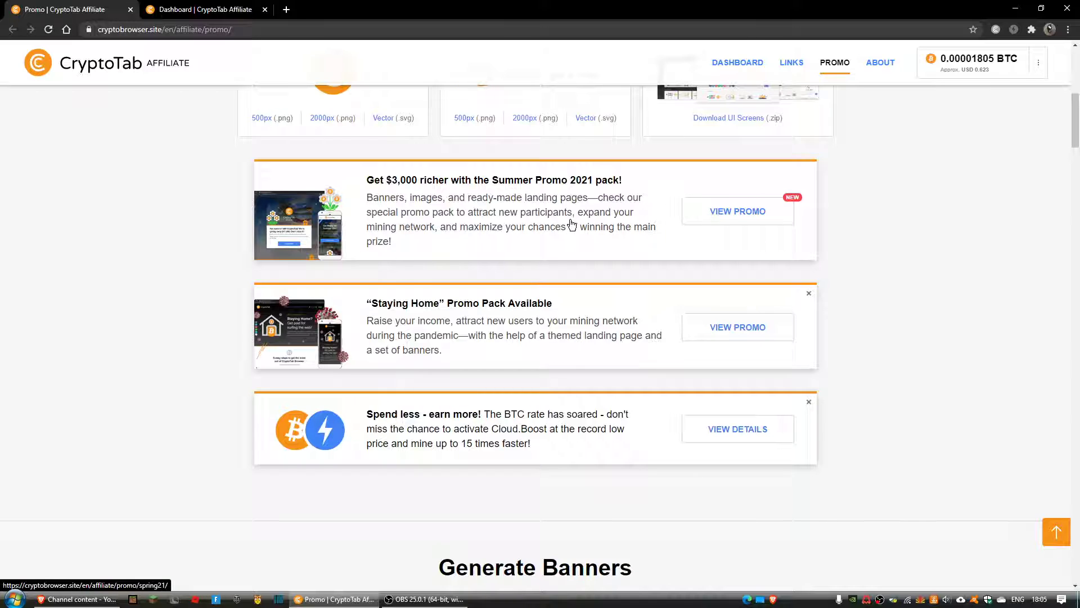
pyautogui.scroll(-1, 490, 428)
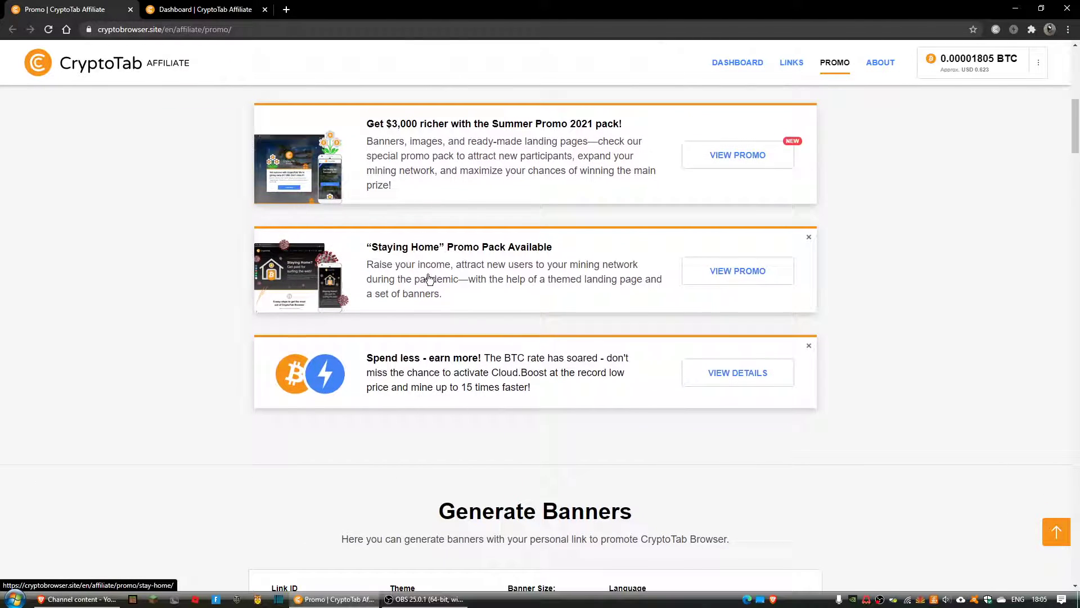
pyautogui.scroll(-1, 507, 346)
pyautogui.scroll(-1, 506, 295)
pyautogui.scroll(-1, 495, 313)
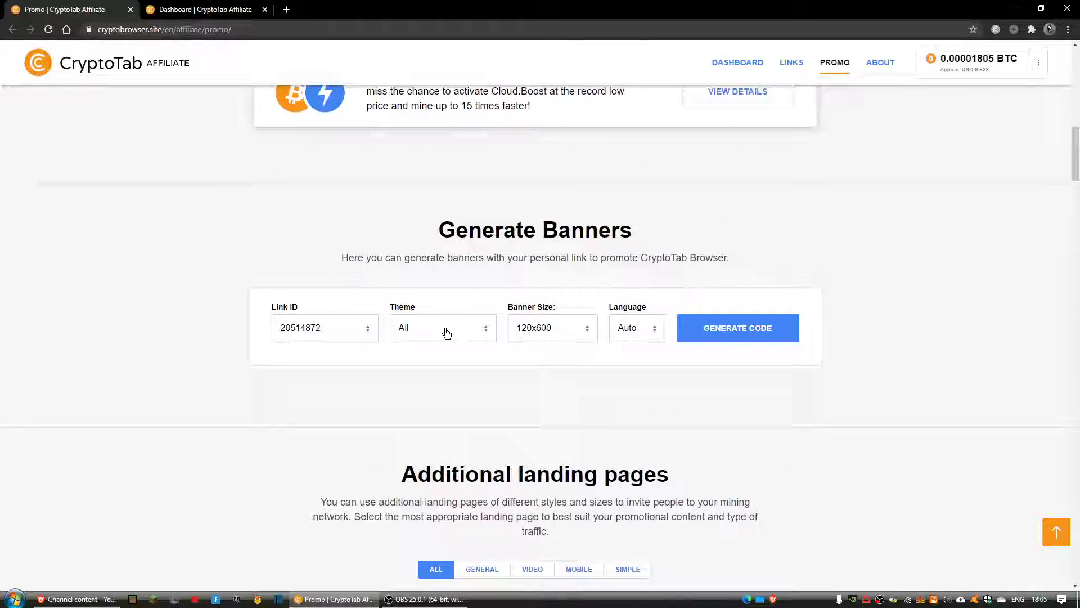
pyautogui.scroll(-3, 446, 330)
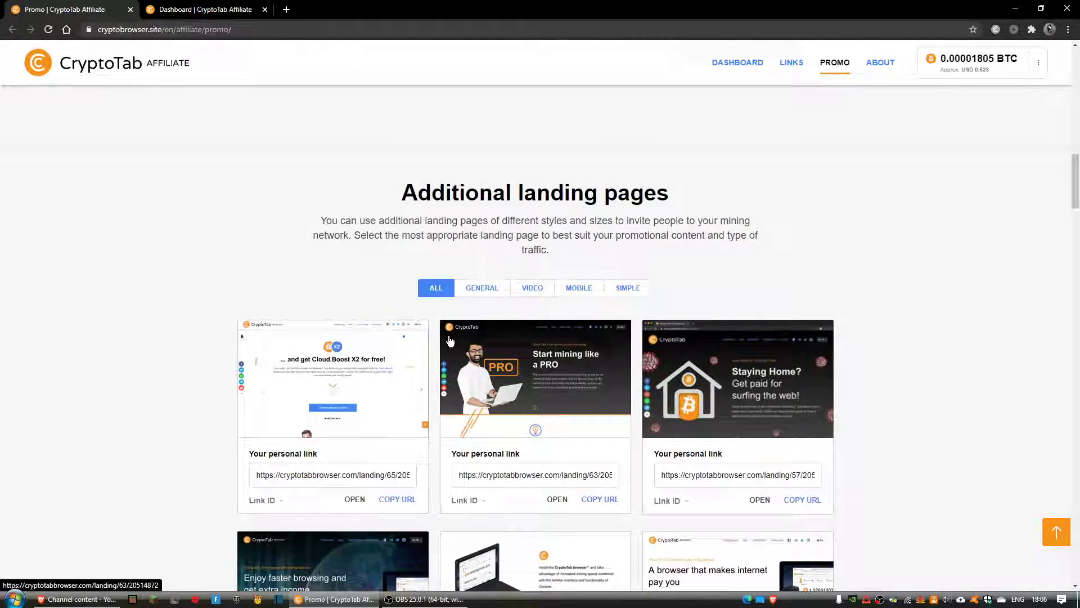
pyautogui.scroll(-1, 443, 338)
pyautogui.scroll(-2, 458, 344)
pyautogui.scroll(-3, 459, 343)
pyautogui.scroll(-3, 459, 343)
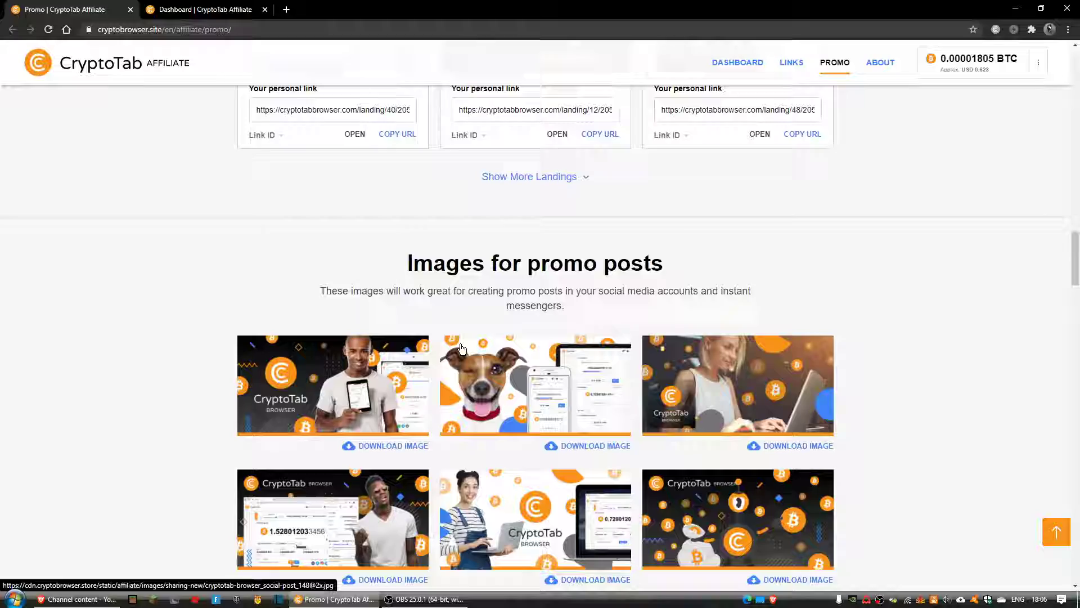
pyautogui.scroll(-3, 459, 346)
pyautogui.scroll(-2, 507, 350)
pyautogui.scroll(-4, 527, 349)
pyautogui.scroll(-3, 527, 350)
pyautogui.scroll(5, 464, 296)
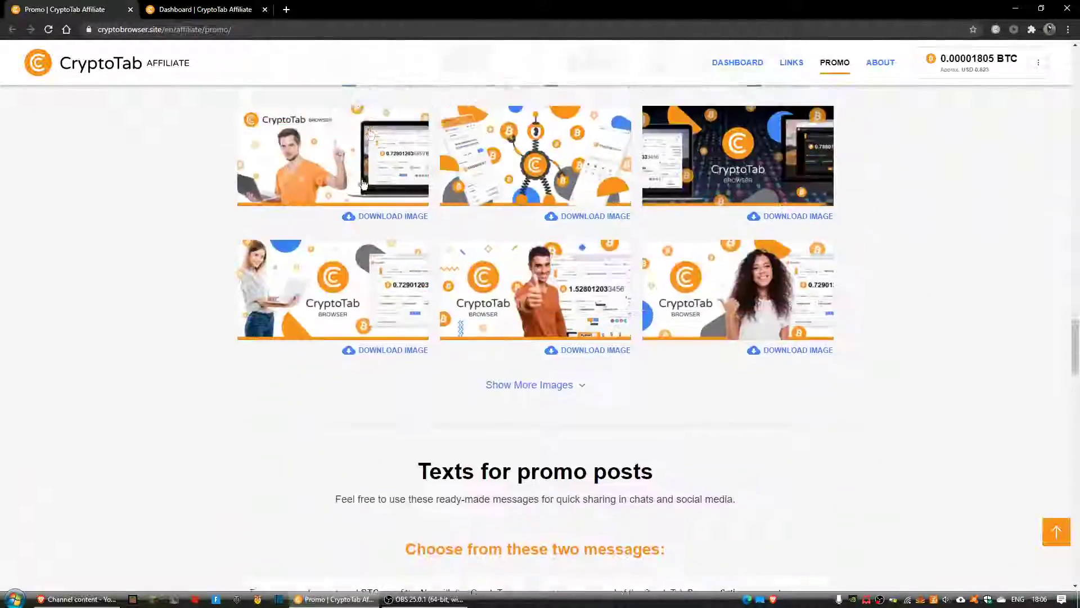
pyautogui.scroll(3, 338, 168)
# Close the Promo tab, leaving the Dashboard with the 0.00001805 BTC balance
pyautogui.click(130, 9)
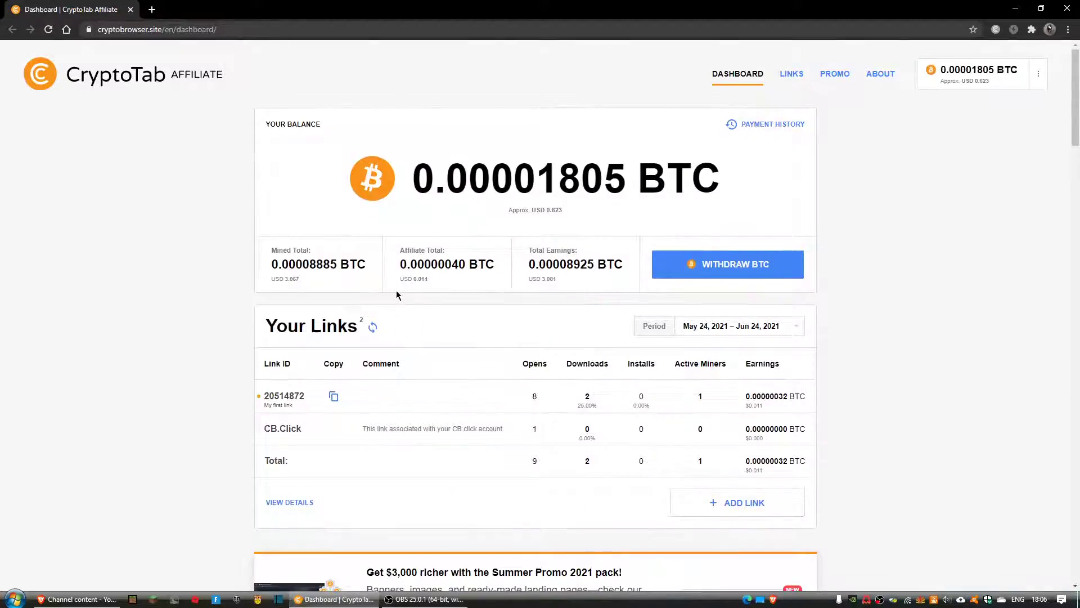
pyautogui.scroll(2, 384, 300)
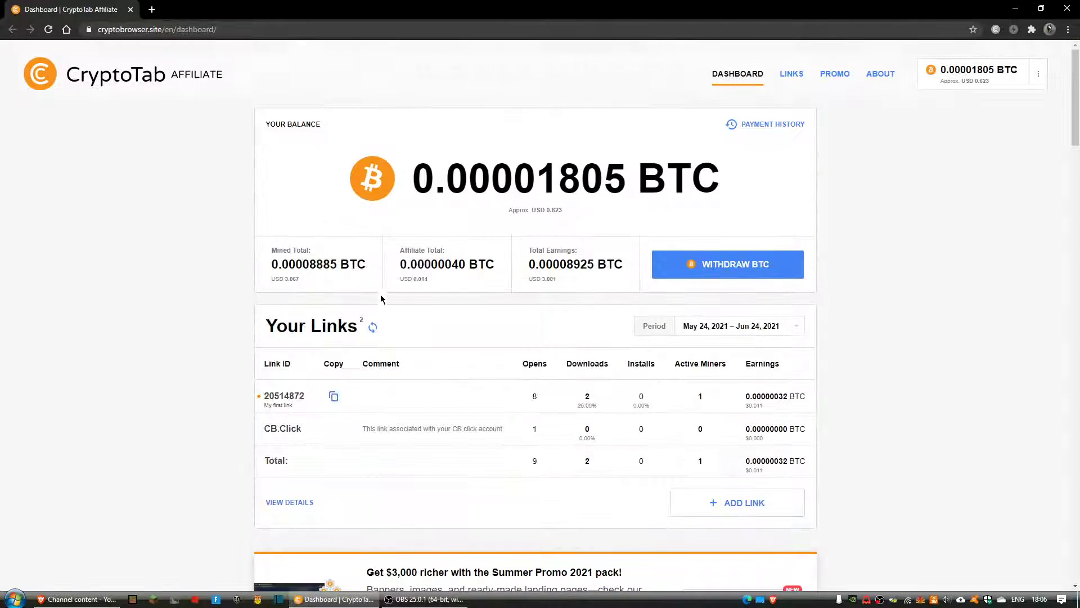